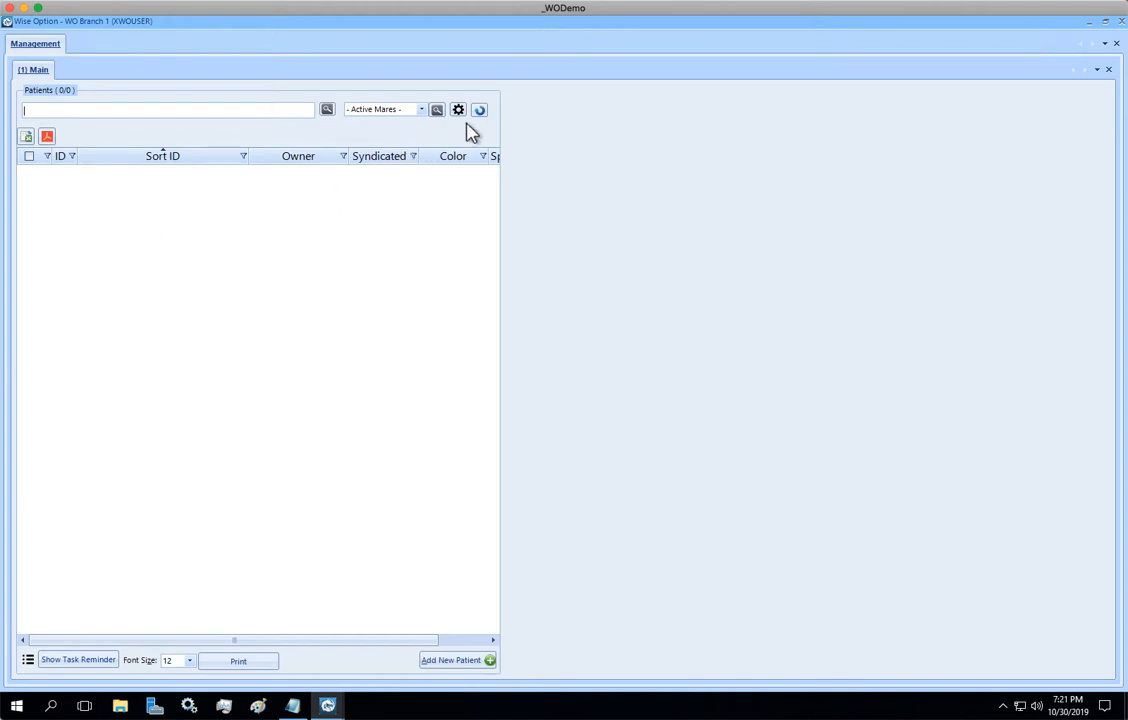
List the Active Mares in the patient file and open the mare record of CurlyDoll.
{"action": "left_click", "coordinate": [421, 111]}
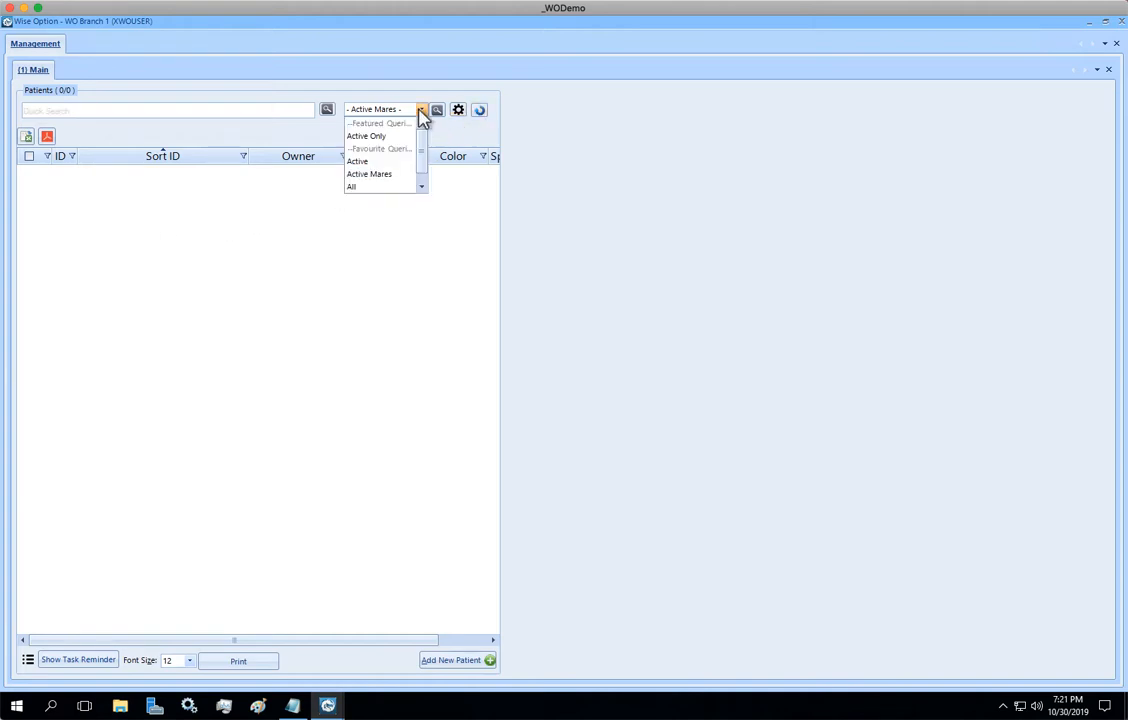
{"action": "left_click", "coordinate": [374, 175]}
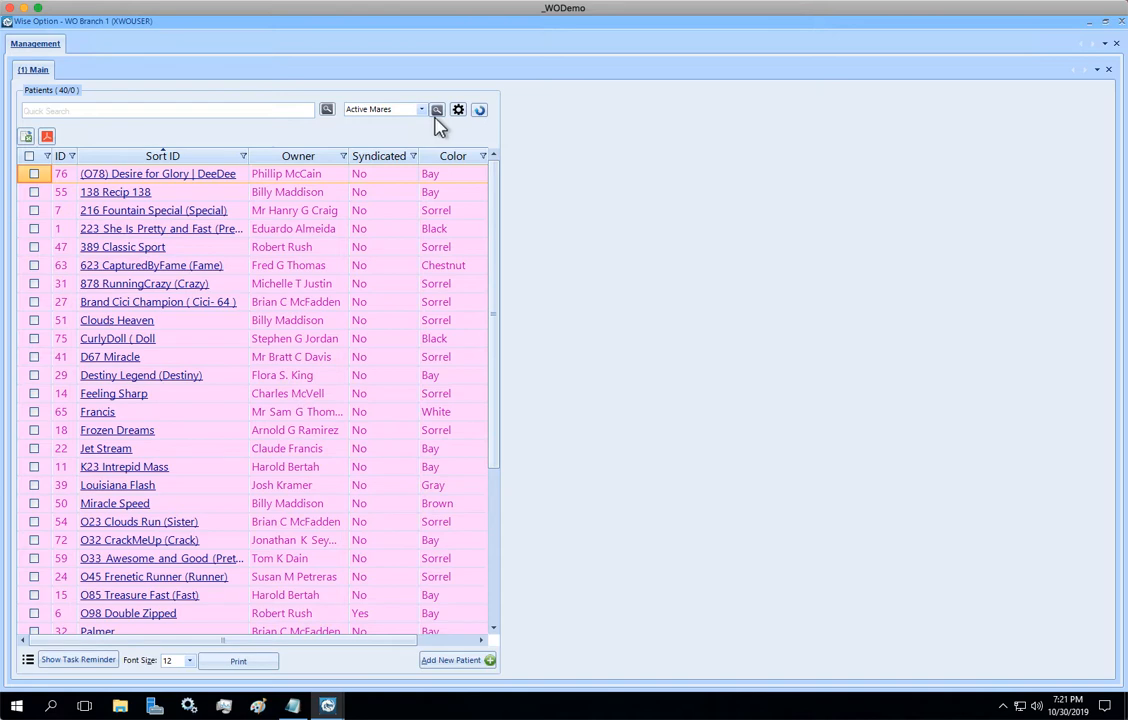
{"action": "left_click", "coordinate": [147, 340]}
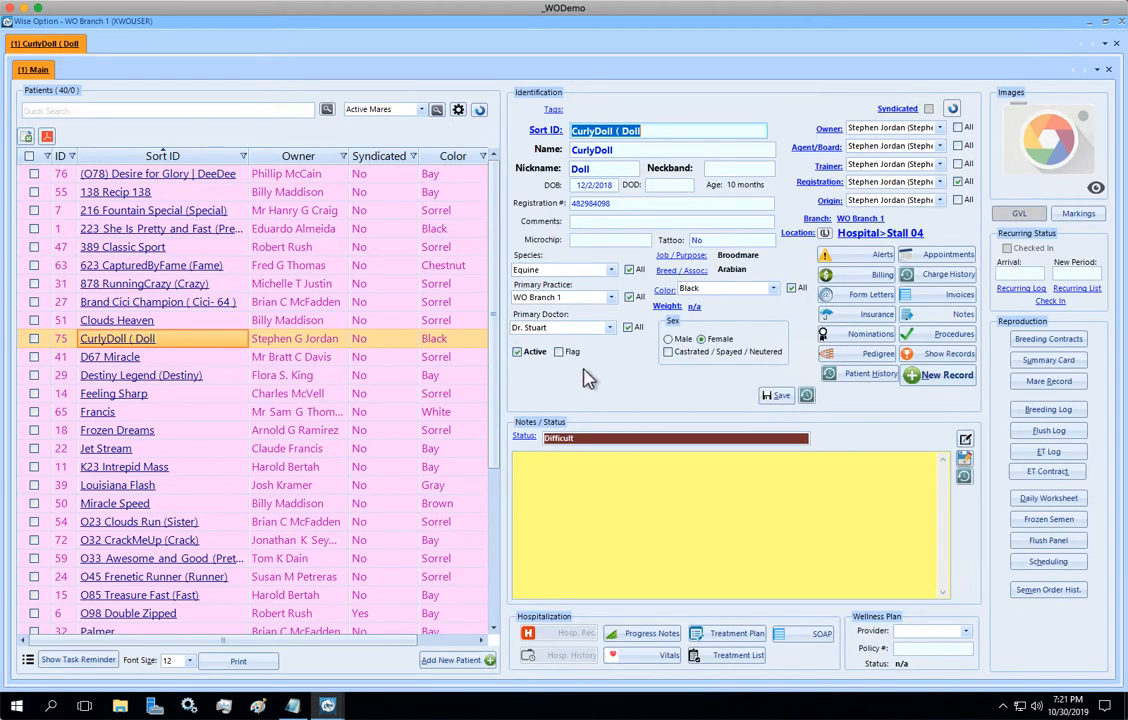
{"action": "left_click", "coordinate": [1034, 387]}
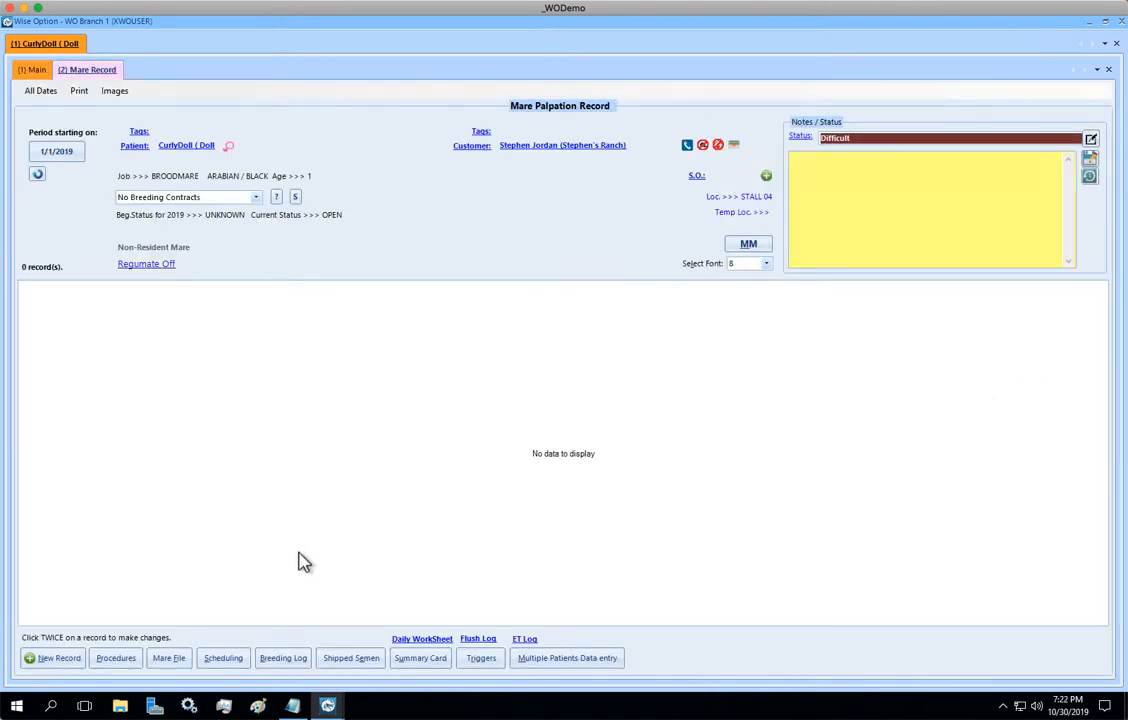
Save a new medical record for CurlyDoll with L.O. msf, R.O. msf and Uterus ++, and accept adding the same-day palpation charge as done.
{"action": "left_click", "coordinate": [62, 664]}
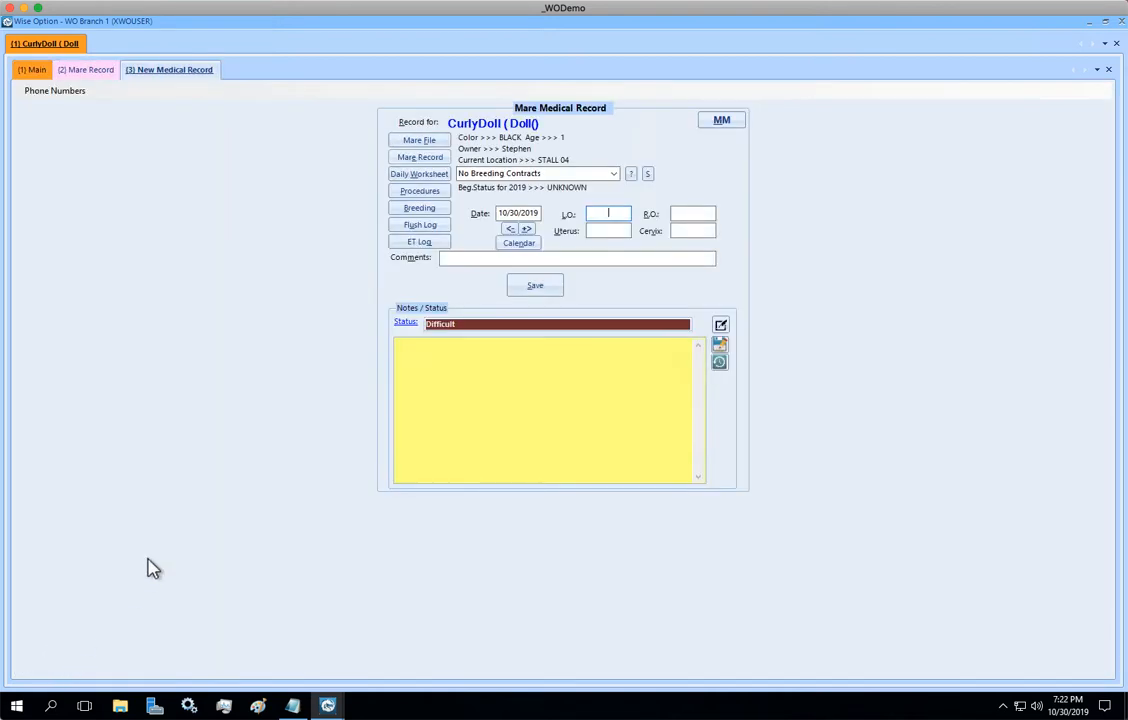
{"action": "type", "text": "msfmsf"}
{"action": "key", "text": "Tab"}
{"action": "type", "text": "++"}
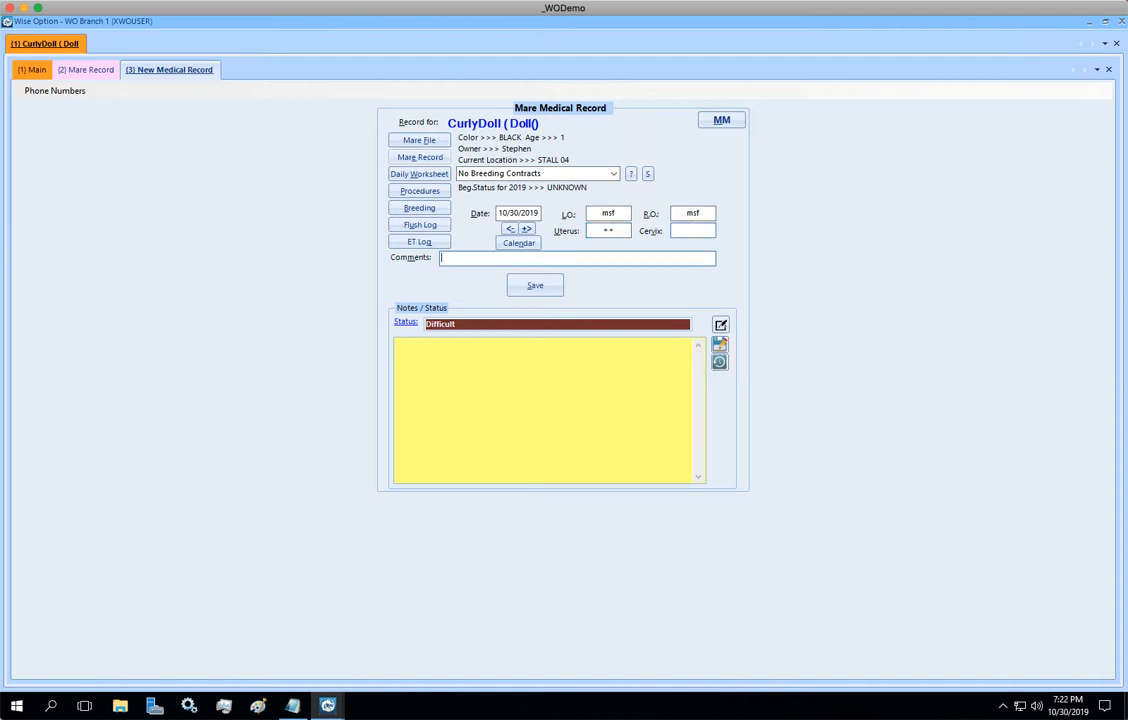
{"action": "left_click", "coordinate": [549, 289]}
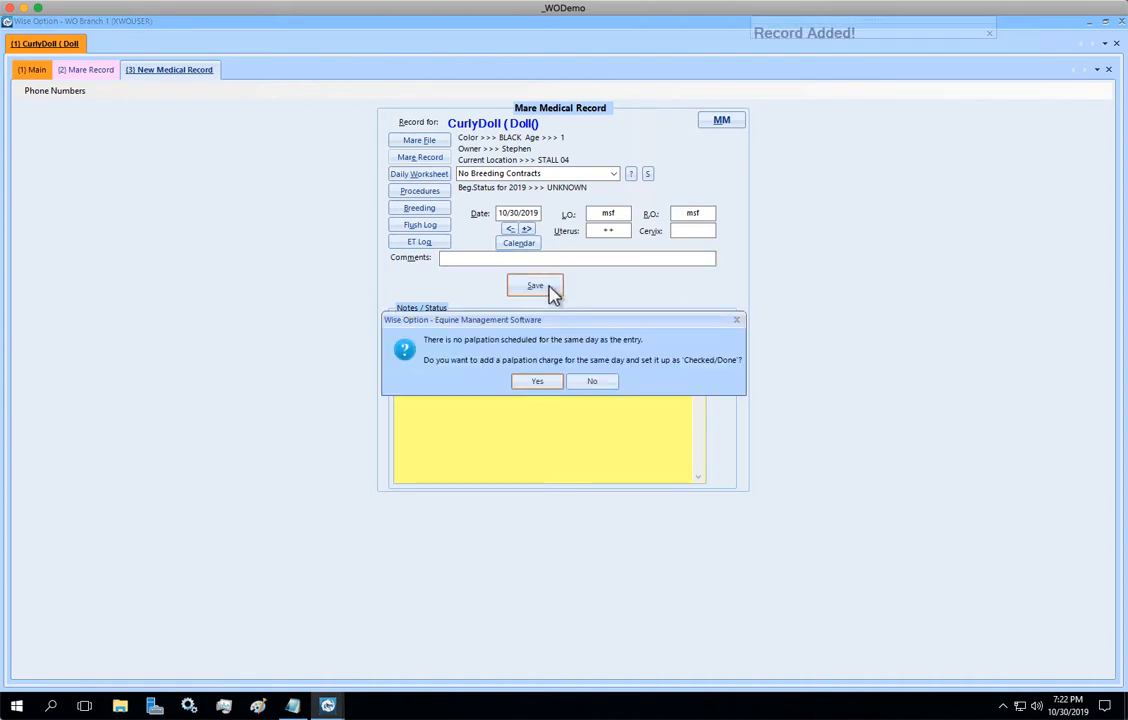
{"action": "left_click", "coordinate": [524, 382]}
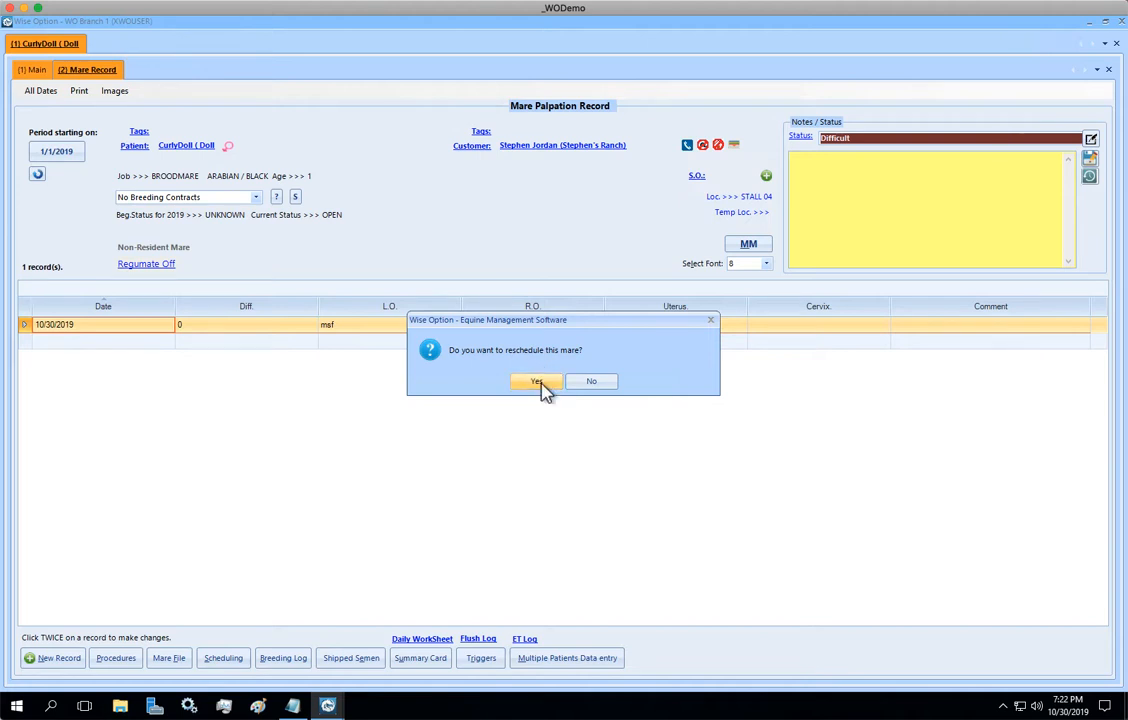
Reschedule CurlyDoll for 5 days from today, 11/4/2019, with the reminder comment "reg palp".
{"action": "left_click", "coordinate": [542, 384]}
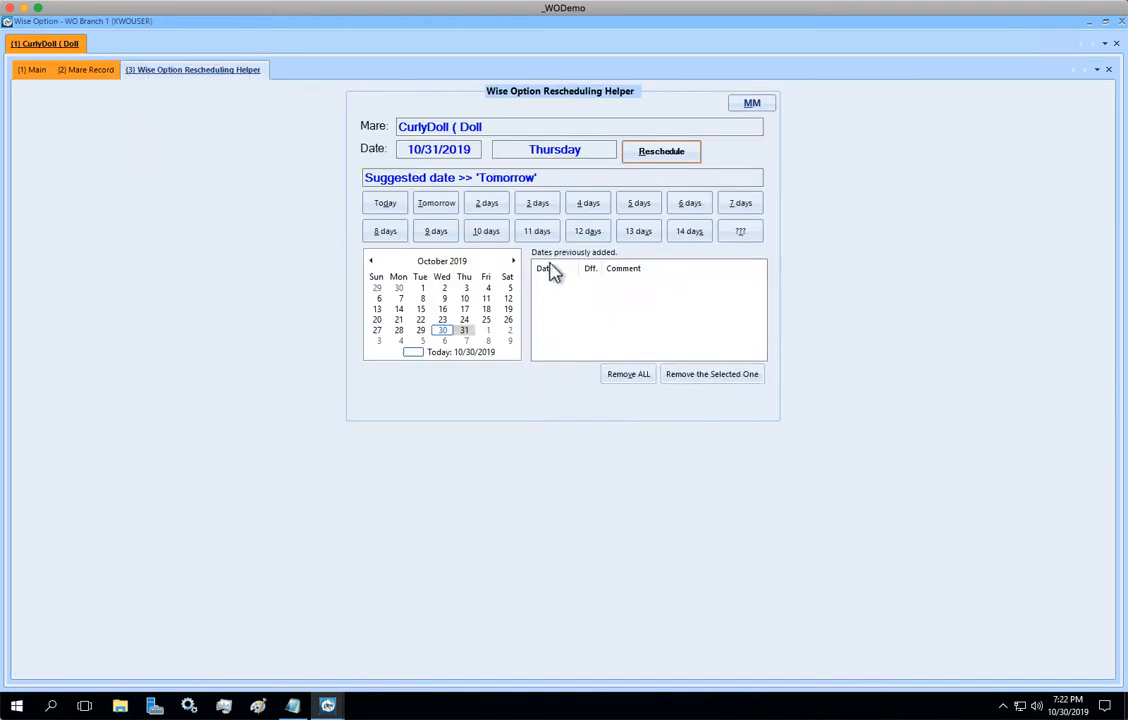
{"action": "left_click", "coordinate": [538, 205]}
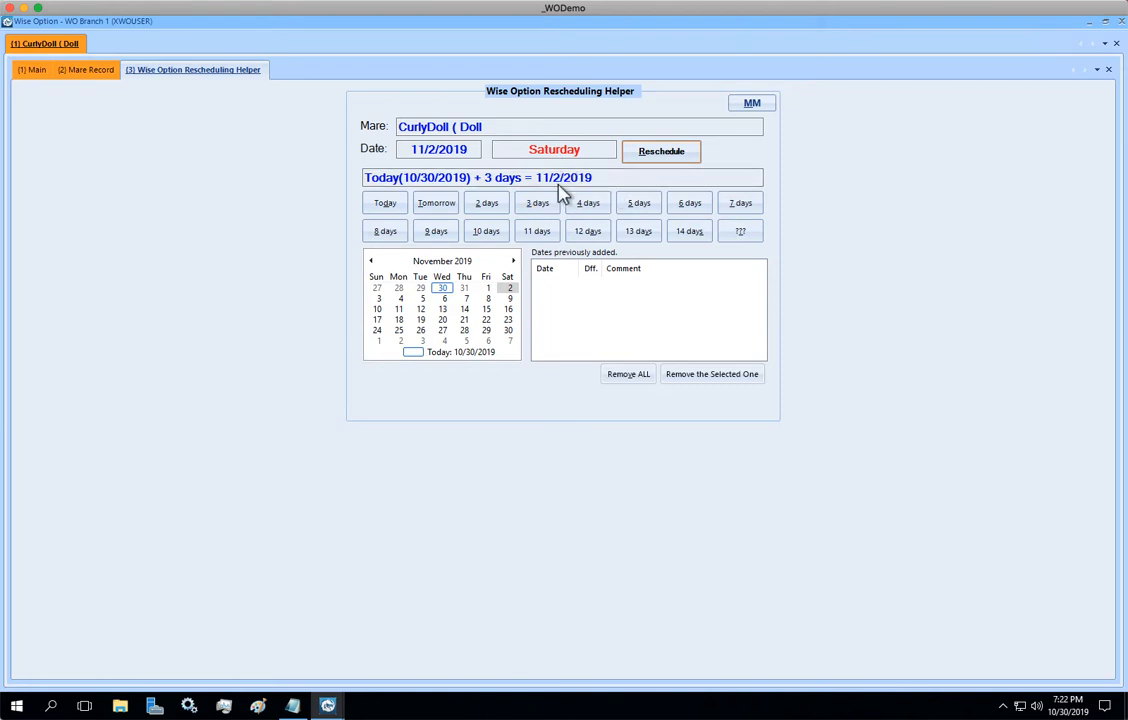
{"action": "left_click", "coordinate": [627, 205]}
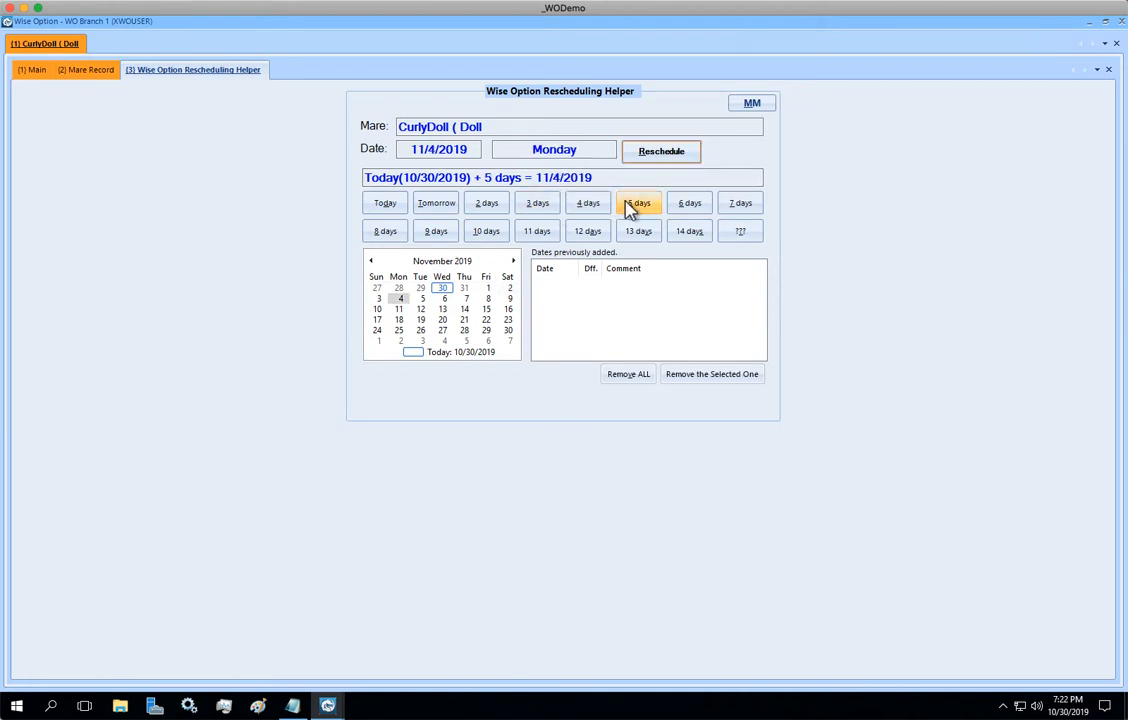
{"action": "left_click", "coordinate": [641, 158]}
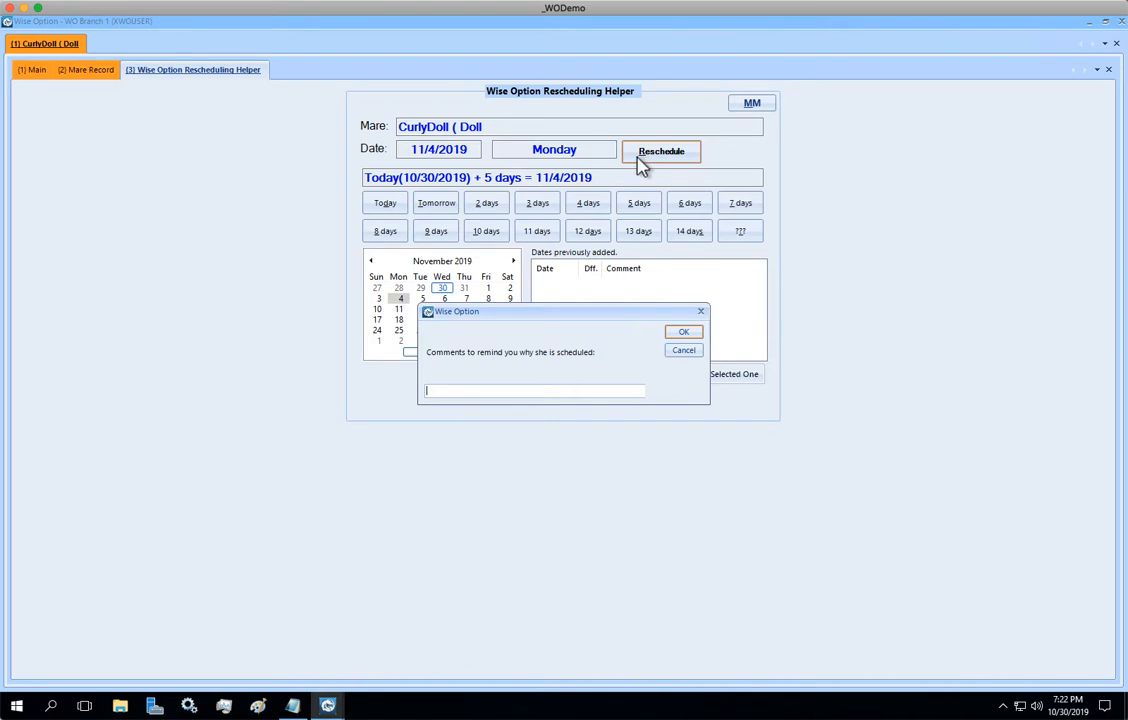
{"action": "type", "text": "reg palp"}
{"action": "key", "text": "Return"}
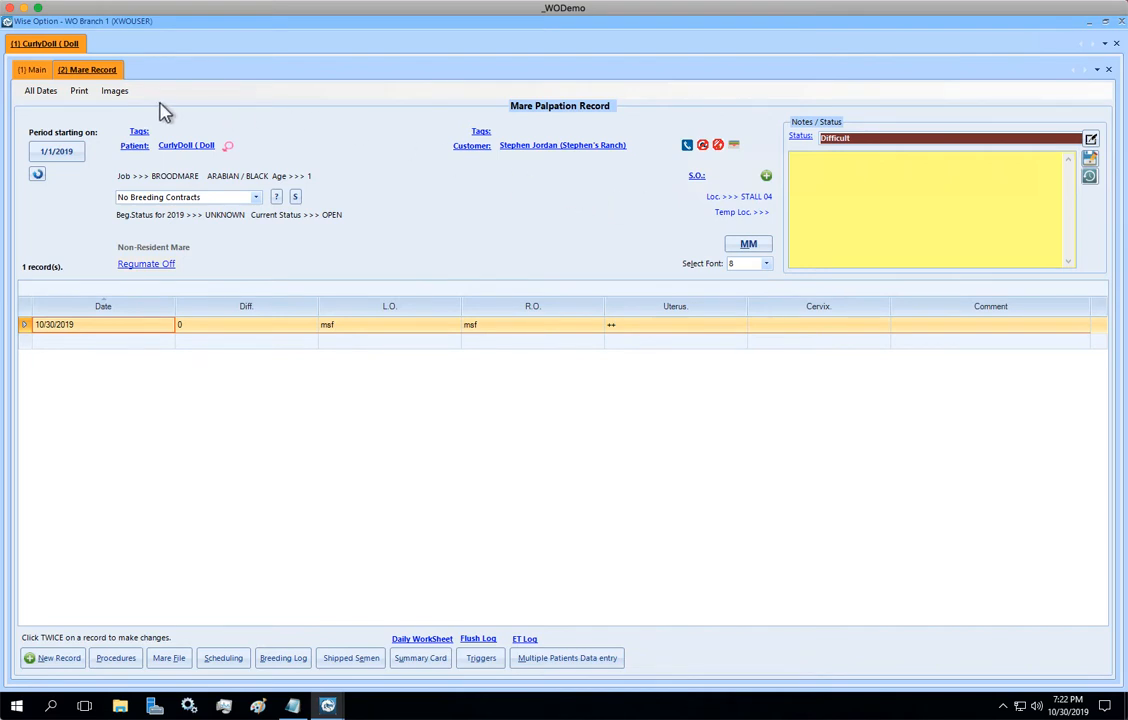
Return to the patient file, list the Active Mares again and open the mare record of Frozen Dreams.
{"action": "left_click", "coordinate": [46, 72]}
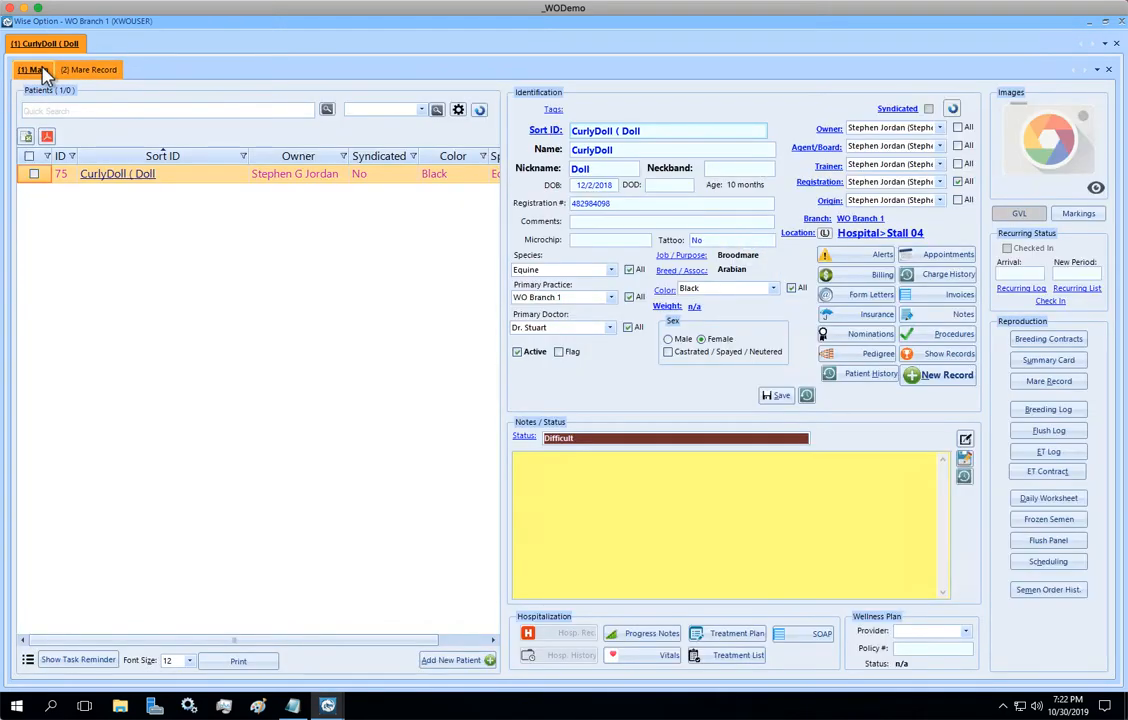
{"action": "left_click", "coordinate": [421, 110]}
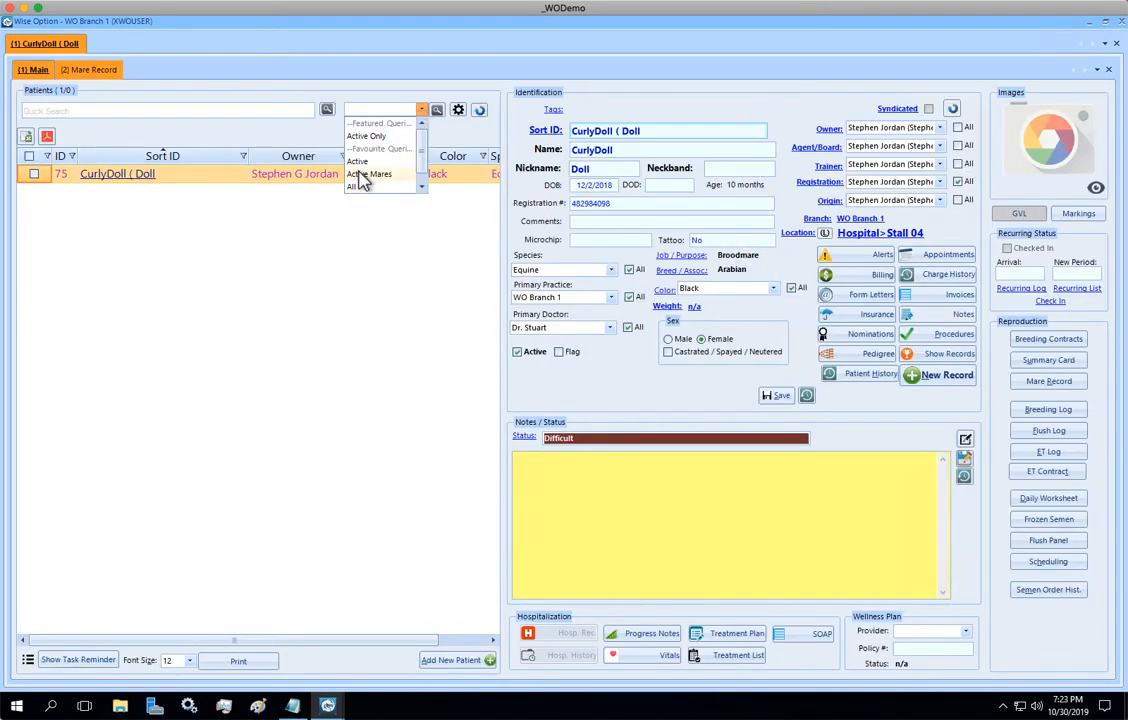
{"action": "left_click", "coordinate": [362, 174]}
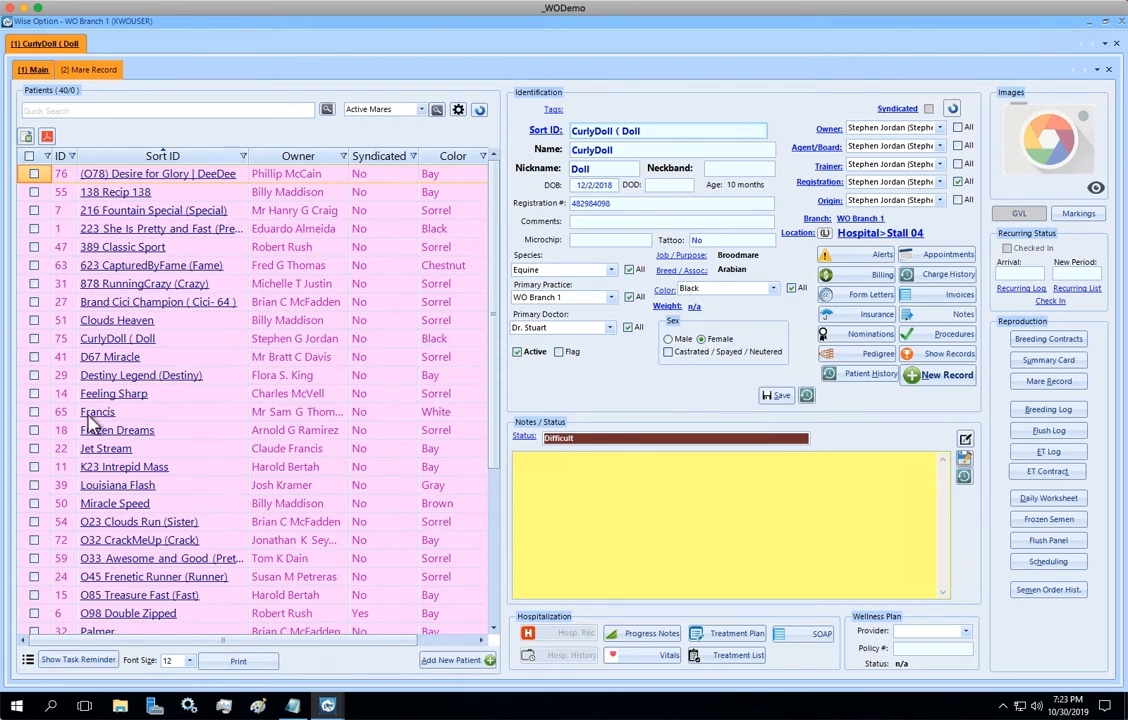
{"action": "left_click", "coordinate": [88, 414]}
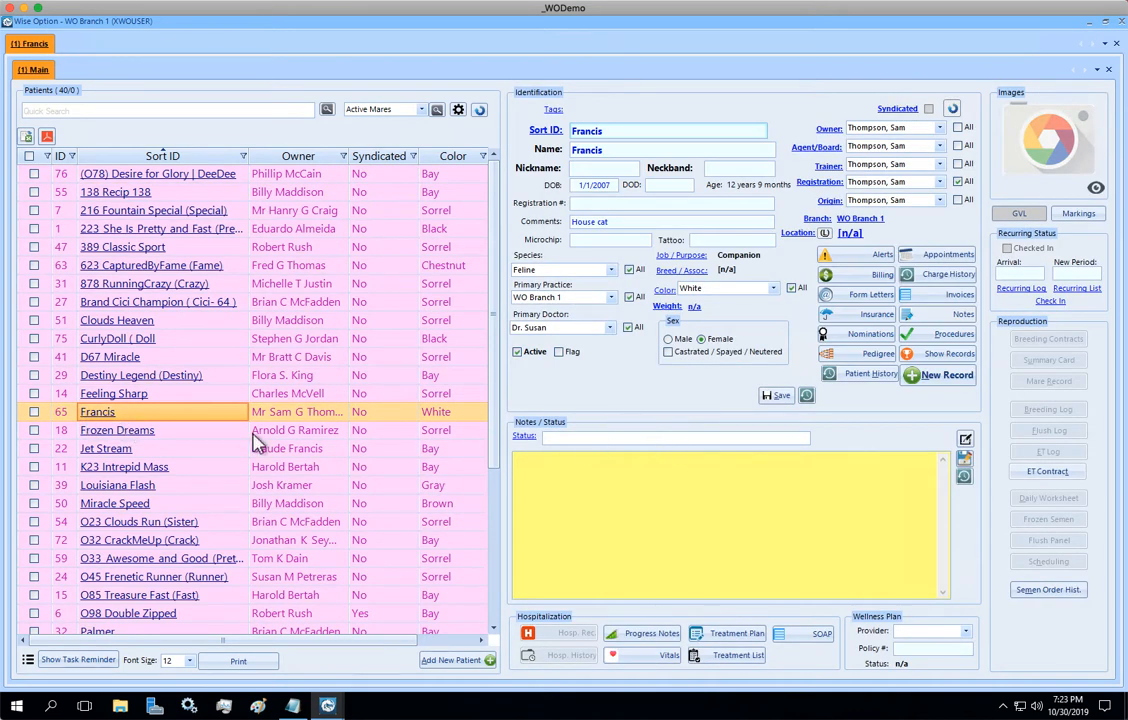
{"action": "left_click", "coordinate": [255, 434]}
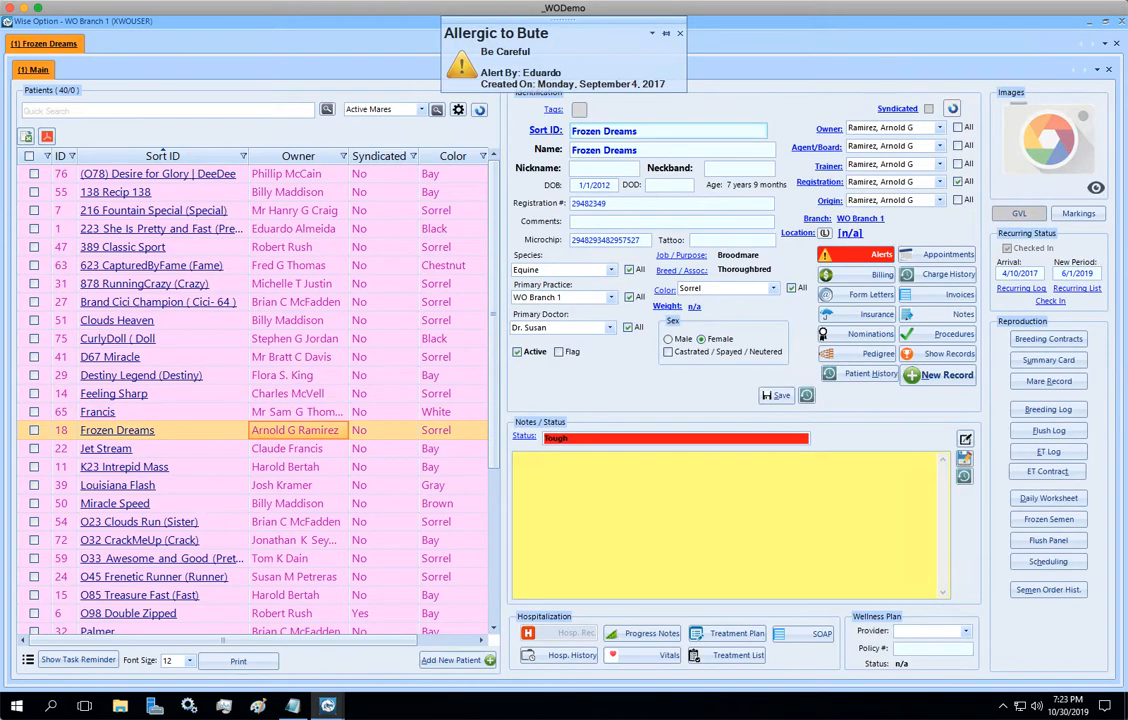
{"action": "left_click", "coordinate": [1078, 384]}
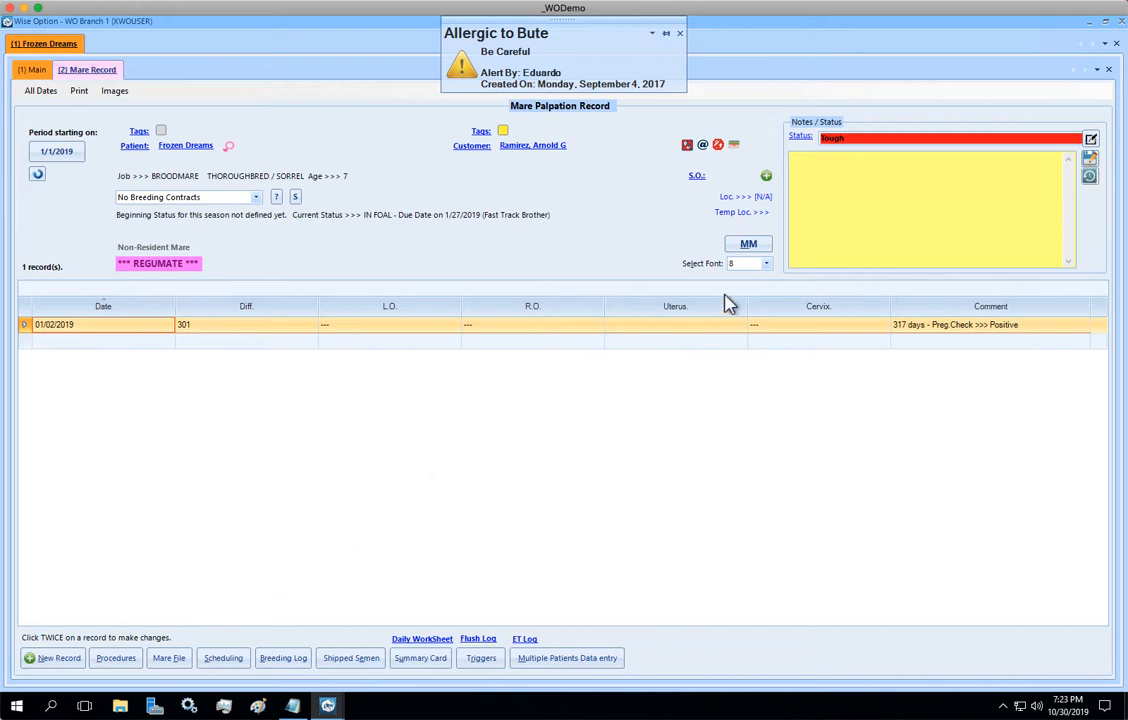
Close the patient file and the allergy alert, and open Palmer's mare record from the Mare Records rescheduling list.
{"action": "left_click", "coordinate": [1118, 30]}
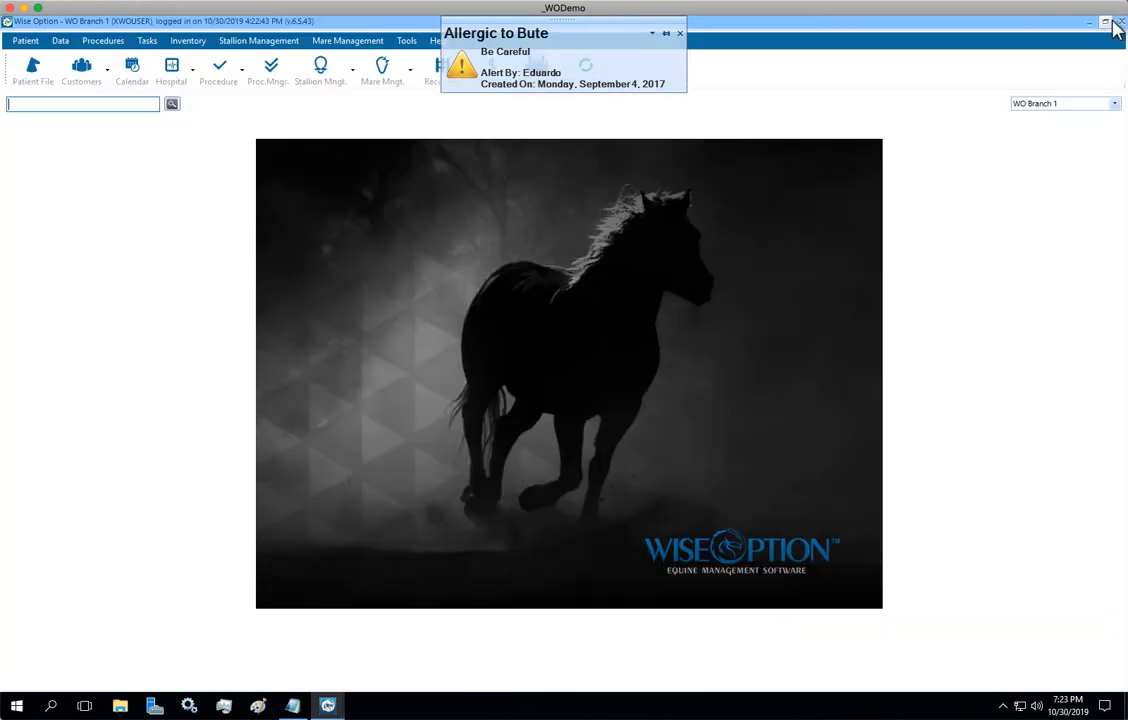
{"action": "left_click", "coordinate": [680, 34]}
{"action": "left_click", "coordinate": [404, 77]}
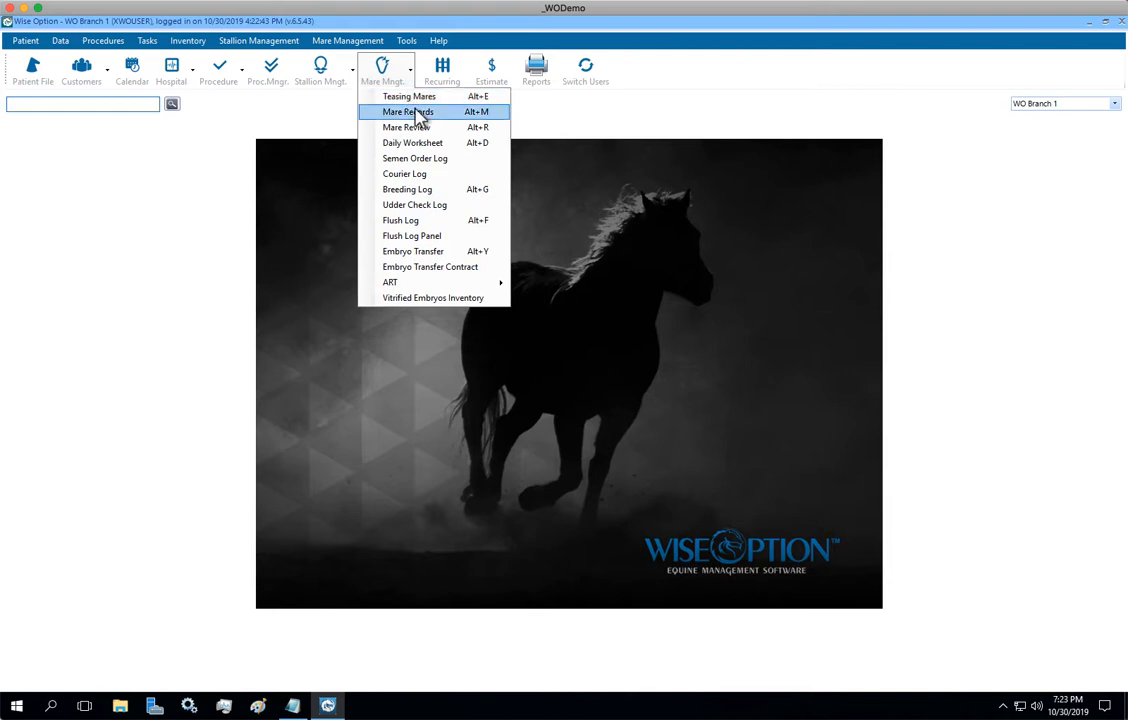
{"action": "left_click", "coordinate": [419, 114]}
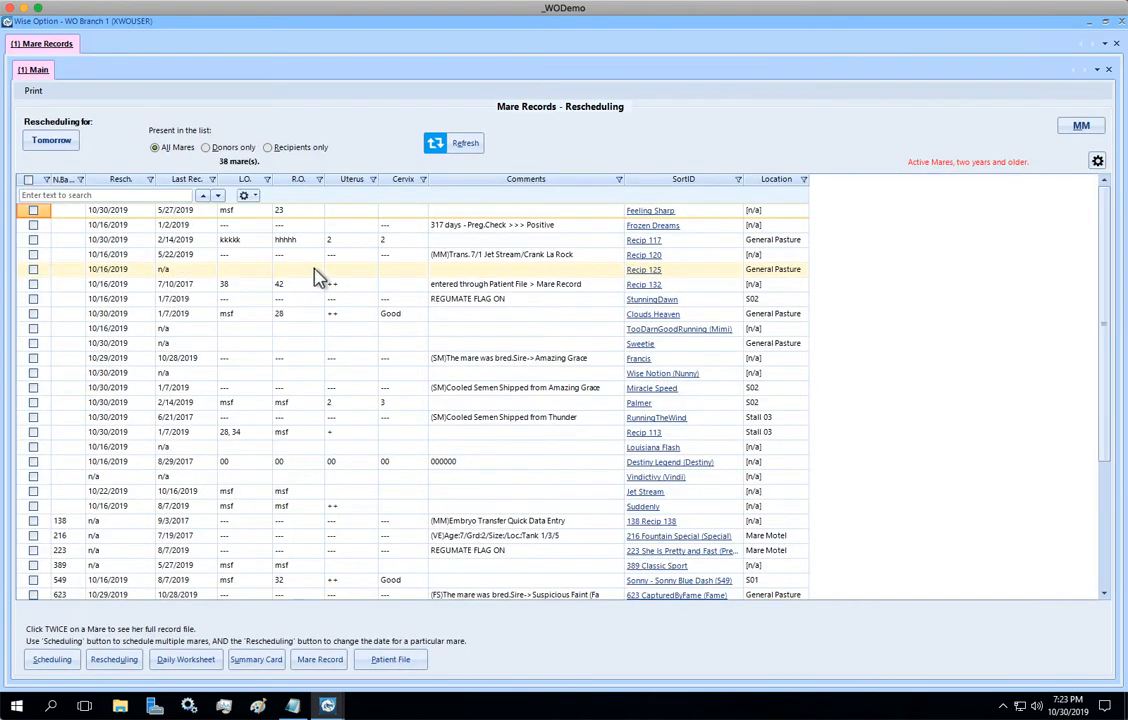
{"action": "left_click", "coordinate": [298, 403]}
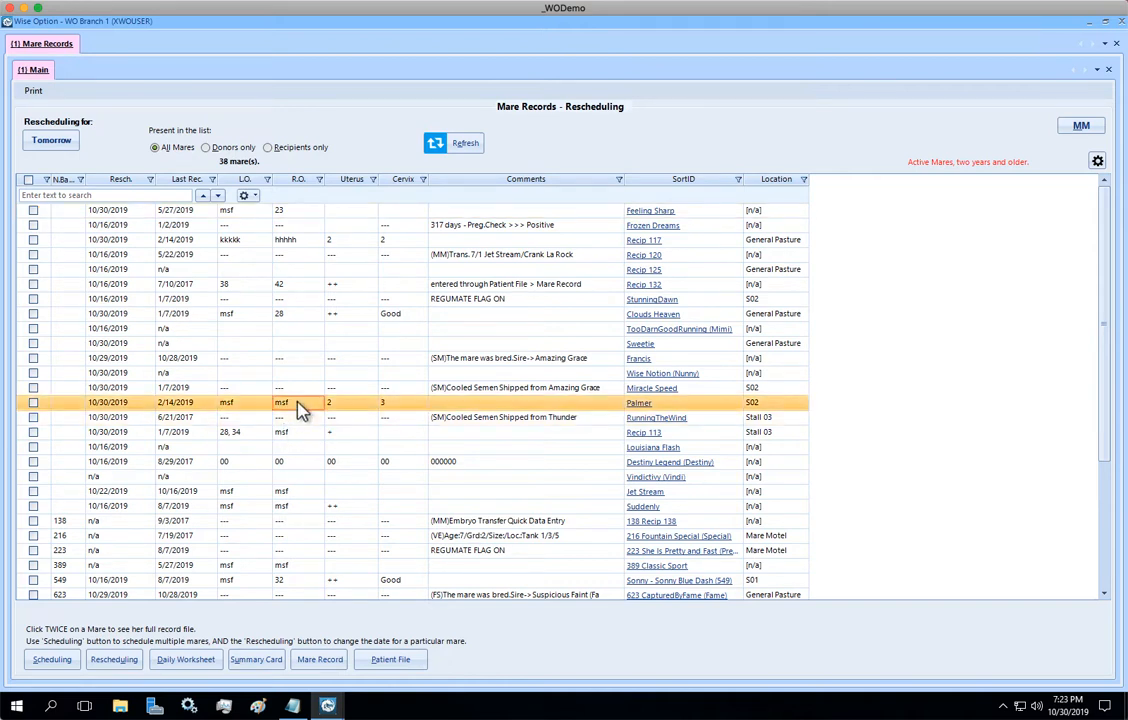
{"action": "left_click", "coordinate": [322, 660]}
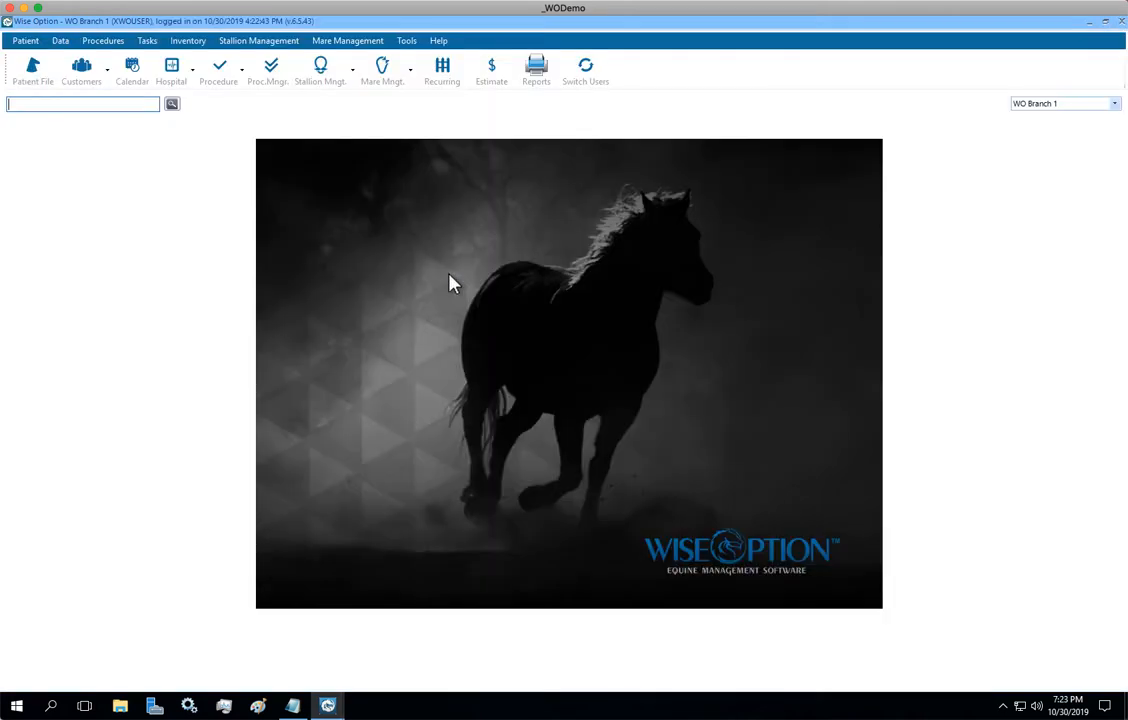
Open Mare Review and display the summary card of Feeling Sharp.
{"action": "left_click", "coordinate": [407, 84]}
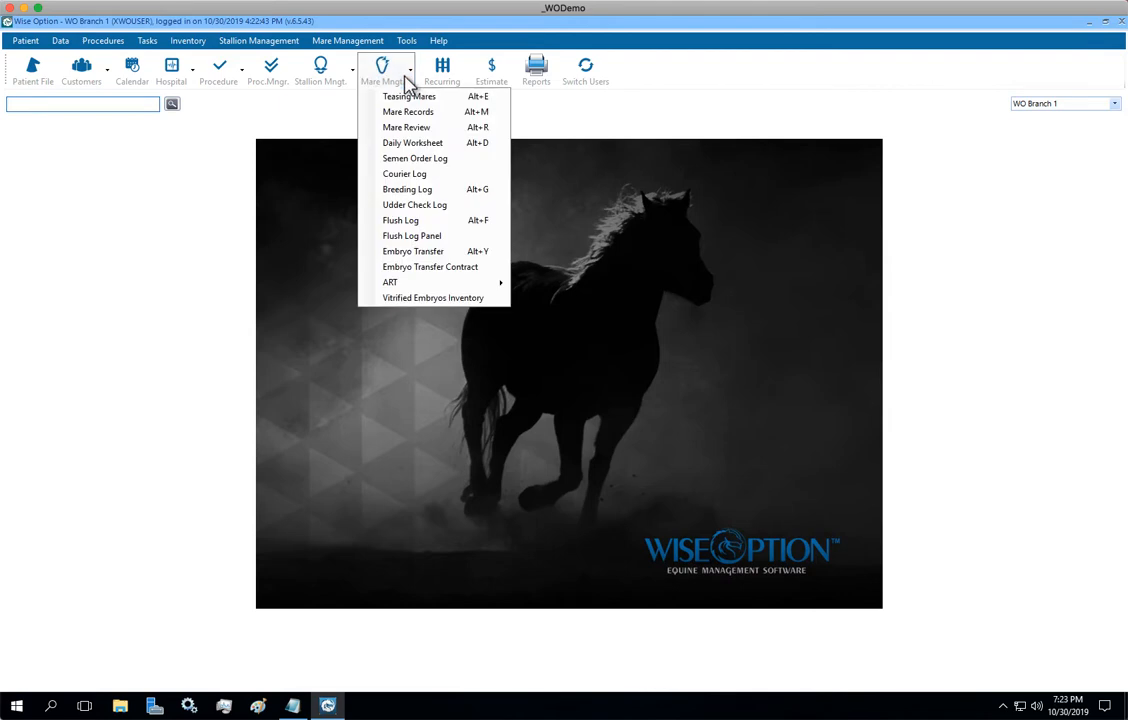
{"action": "left_click", "coordinate": [441, 131]}
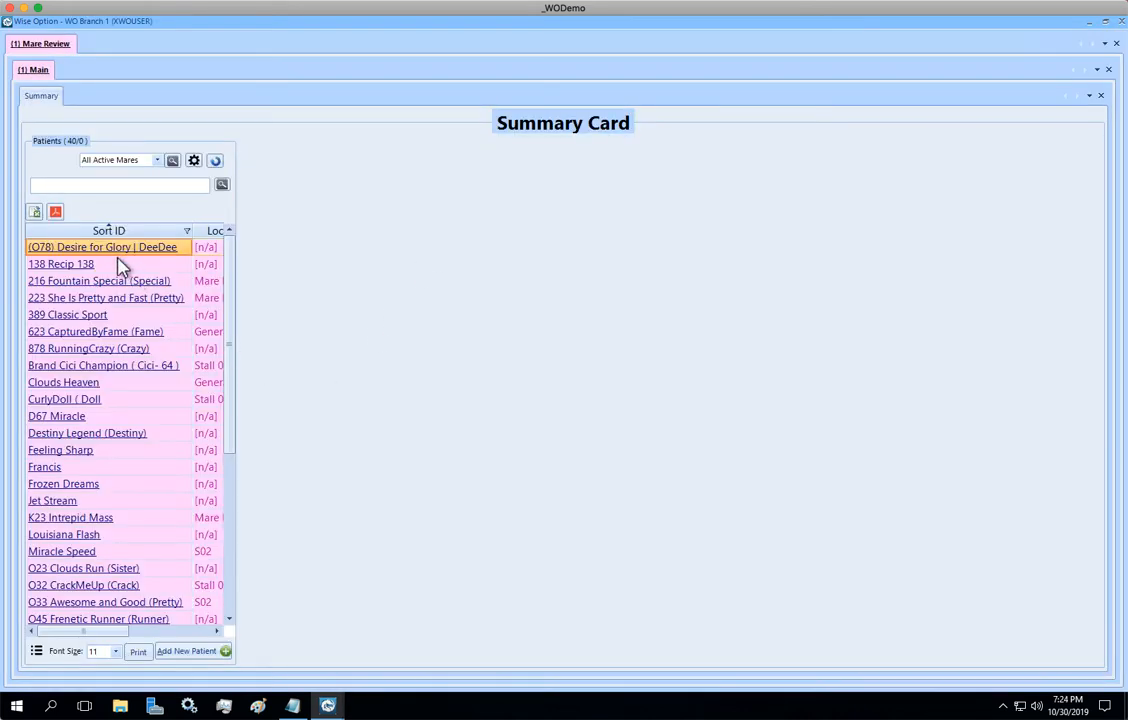
{"action": "left_click", "coordinate": [86, 452]}
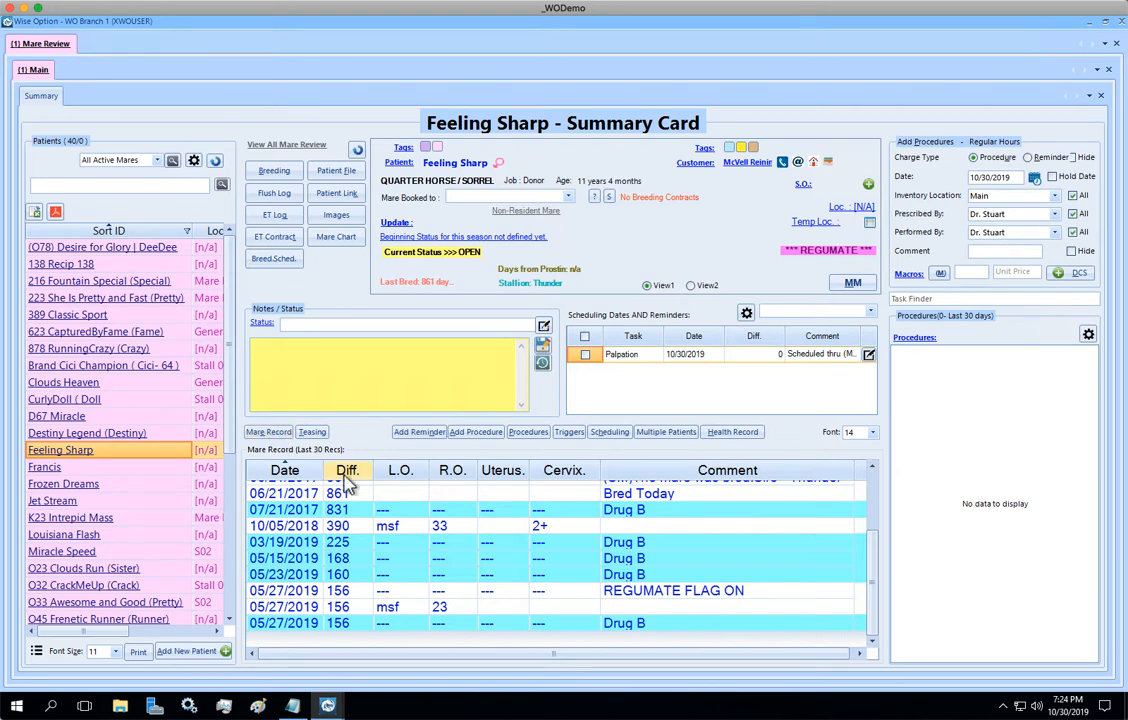
View Feeling Sharp's palpation record from the summary card, return to the summary and open the record again.
{"action": "left_click", "coordinate": [280, 431]}
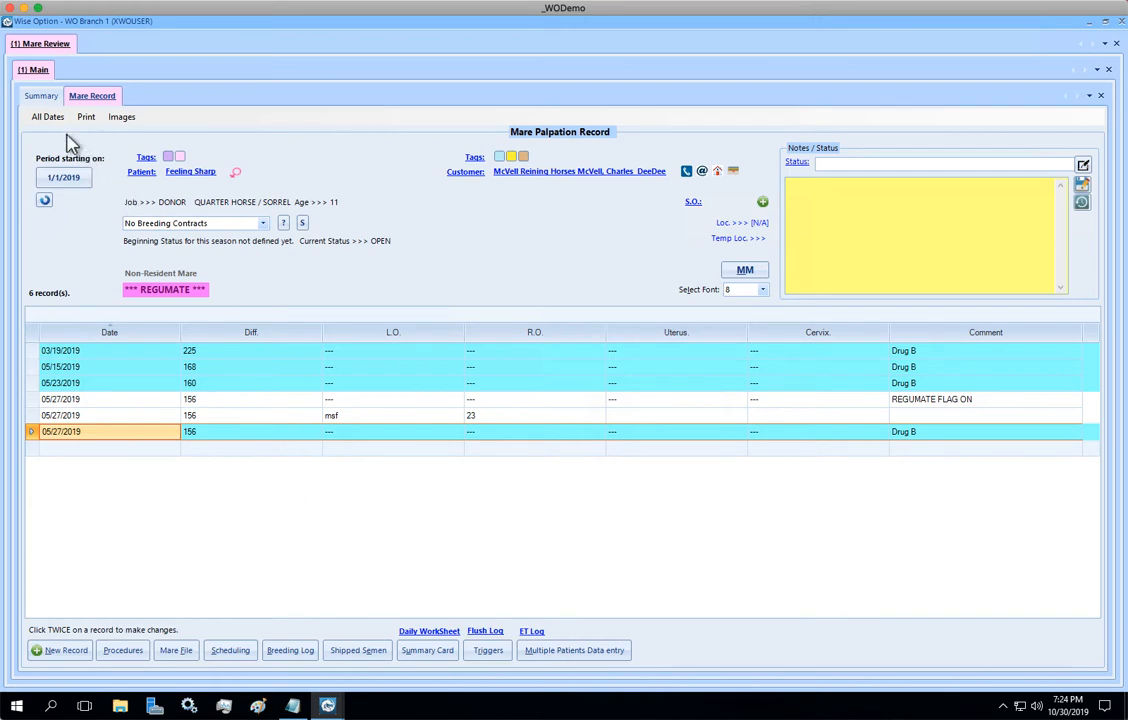
{"action": "left_click", "coordinate": [45, 96]}
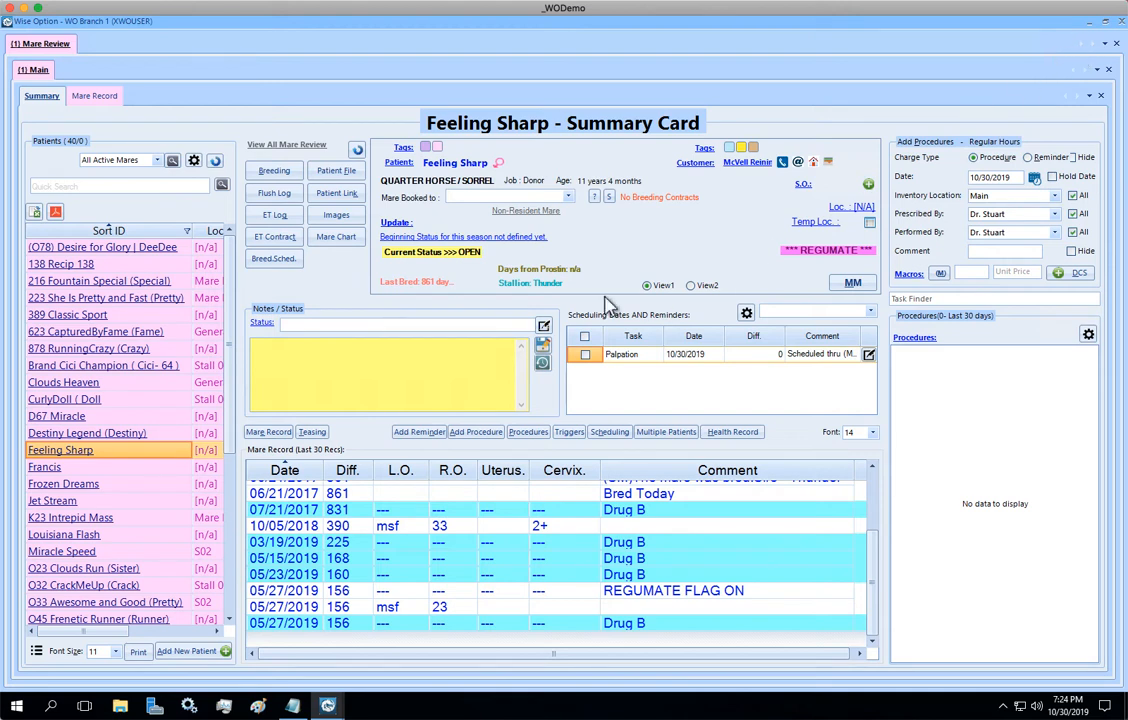
{"action": "left_click", "coordinate": [270, 432]}
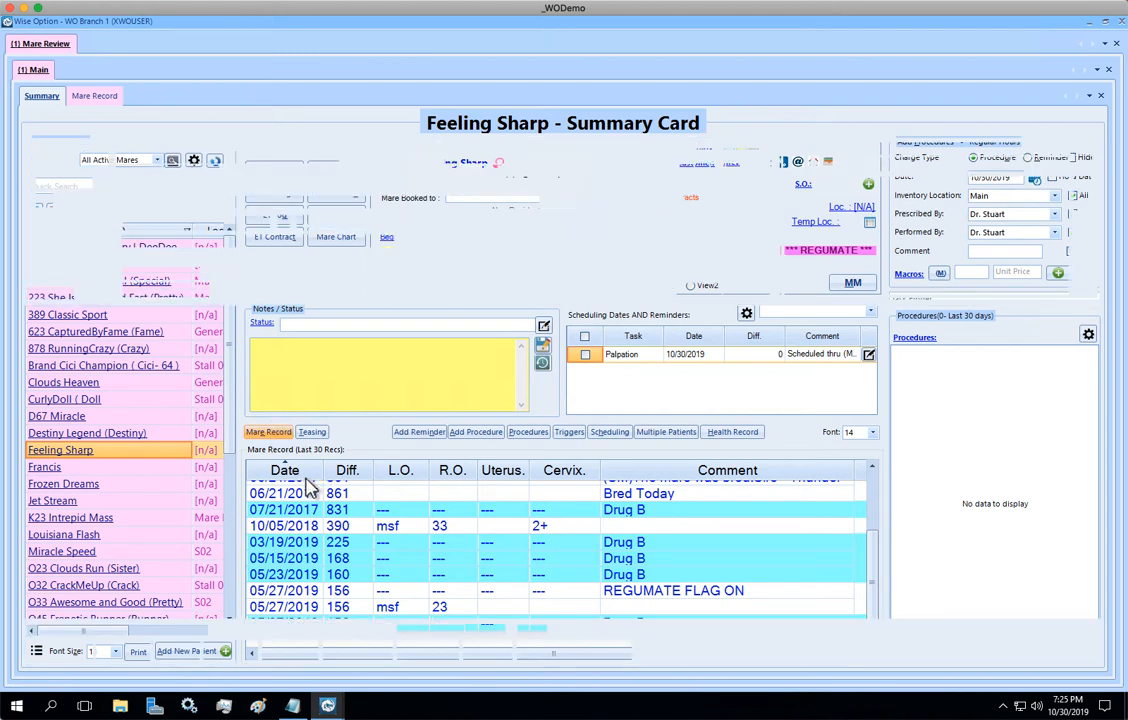